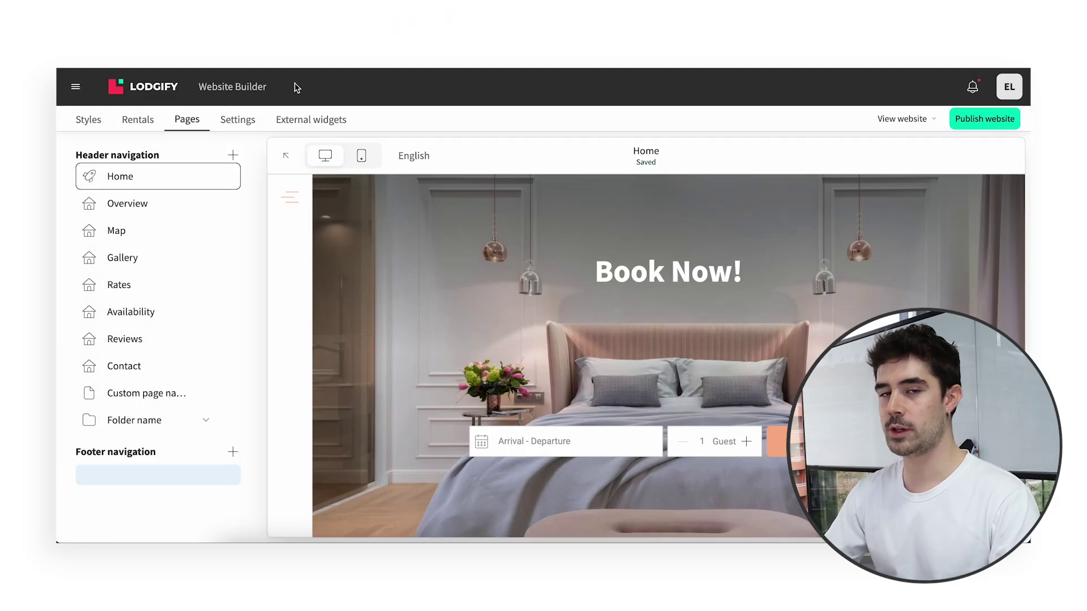
# - Open the website builder and scroll the Home page to the welcome and Amenities sections
pyautogui.click(75, 87)
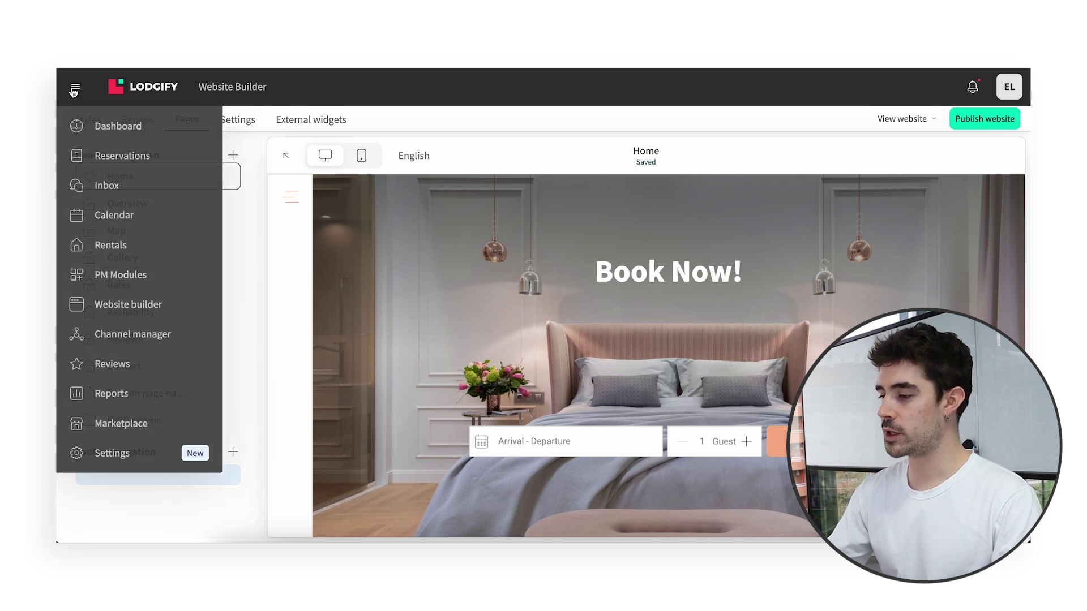
pyautogui.click(149, 305)
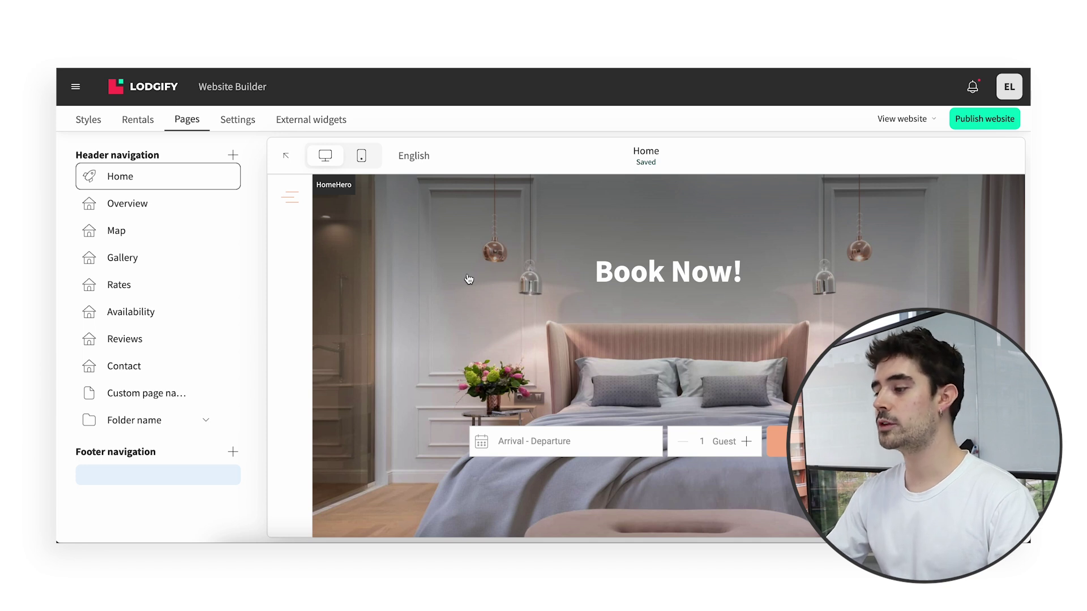
pyautogui.moveTo(182, 183)
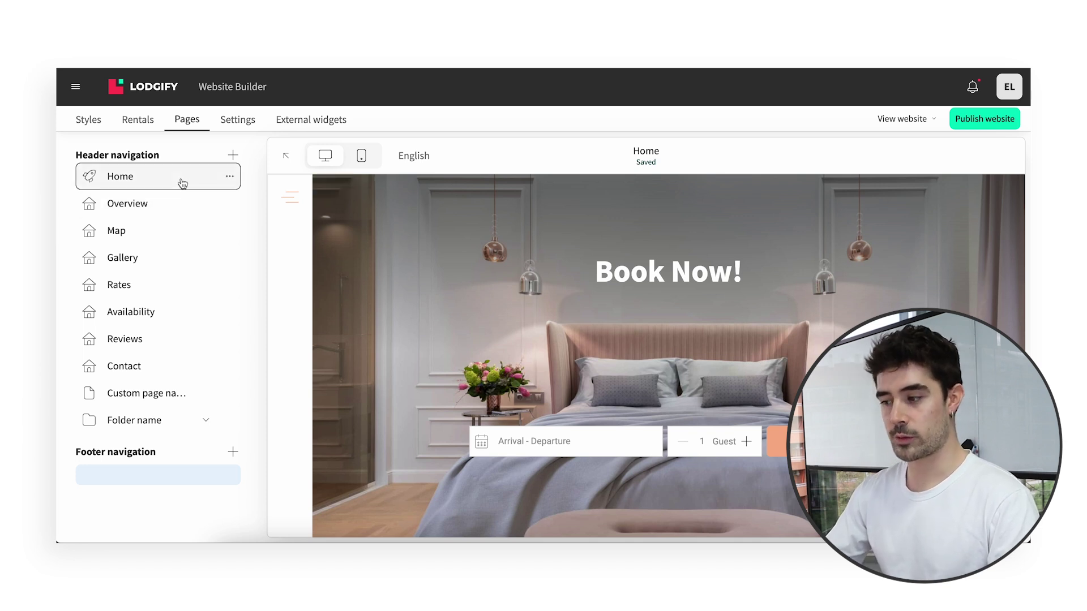
pyautogui.scroll(-1, 514, 447)
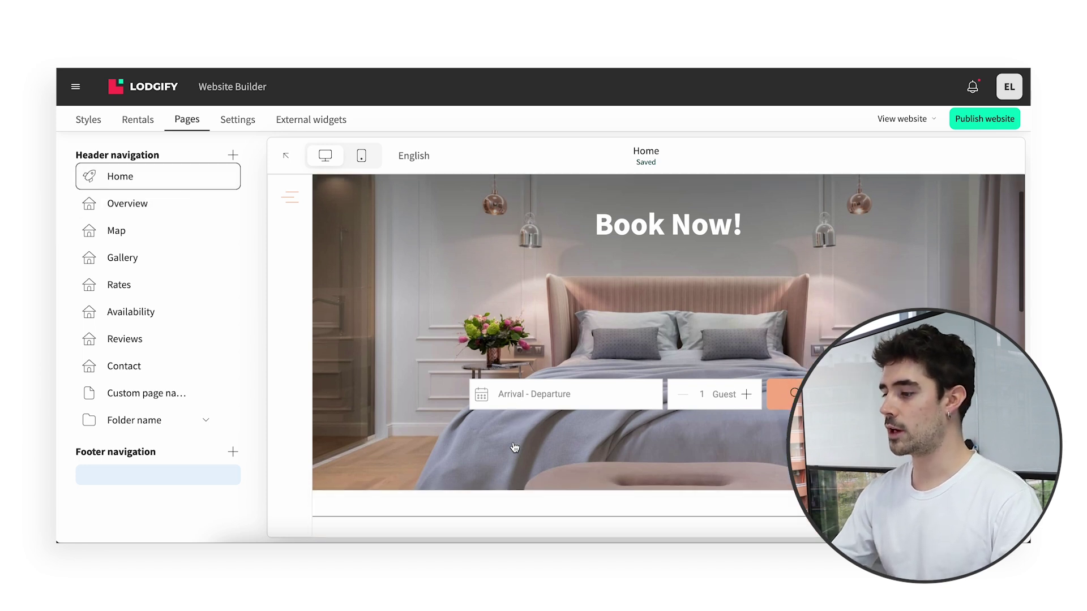
pyautogui.scroll(-8, 514, 447)
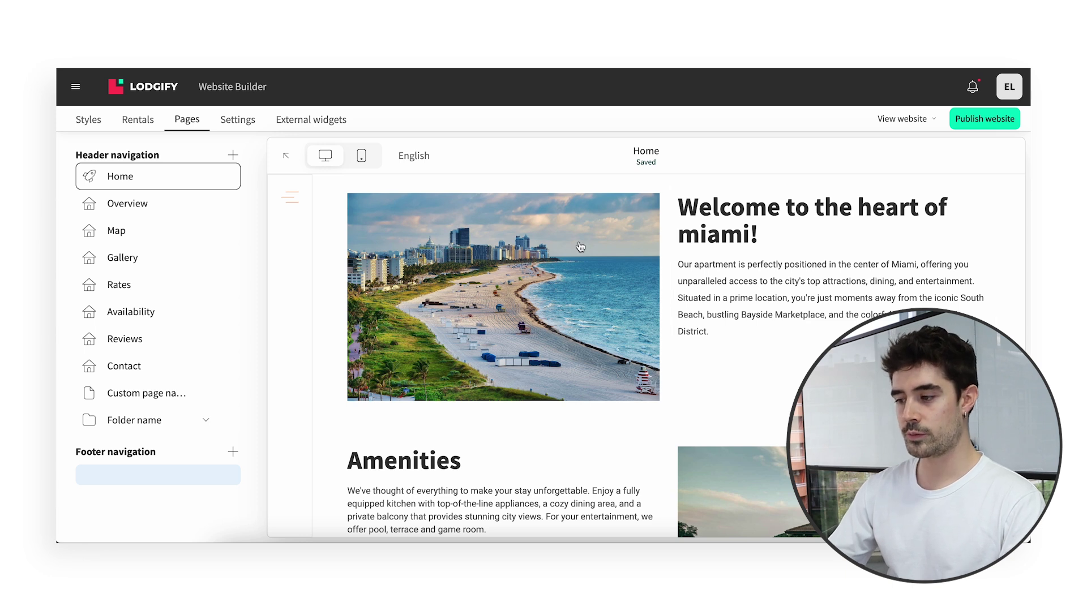
pyautogui.click(362, 157)
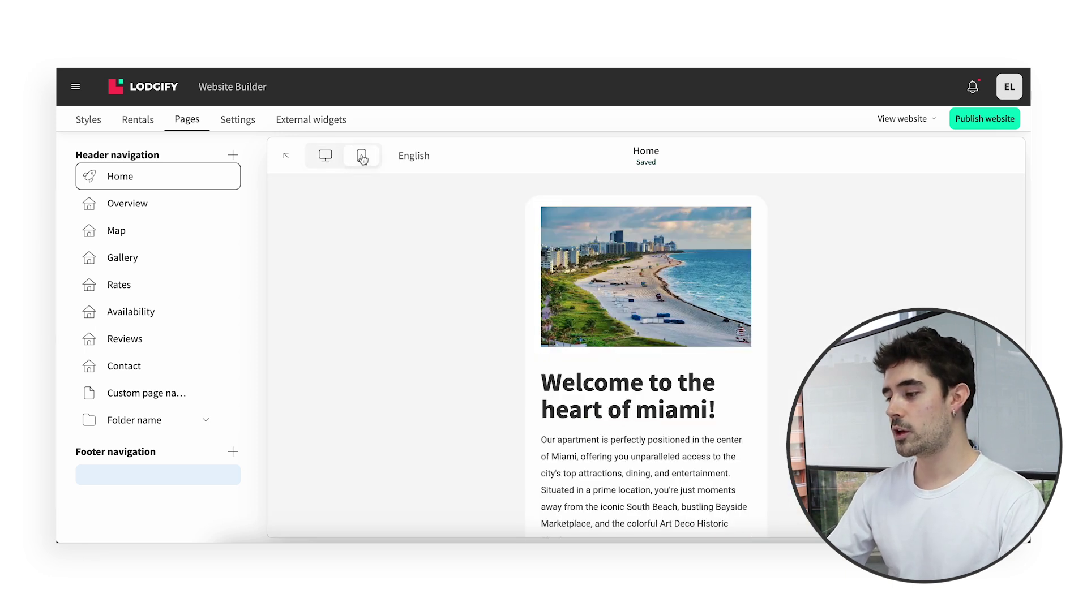
pyautogui.click(408, 158)
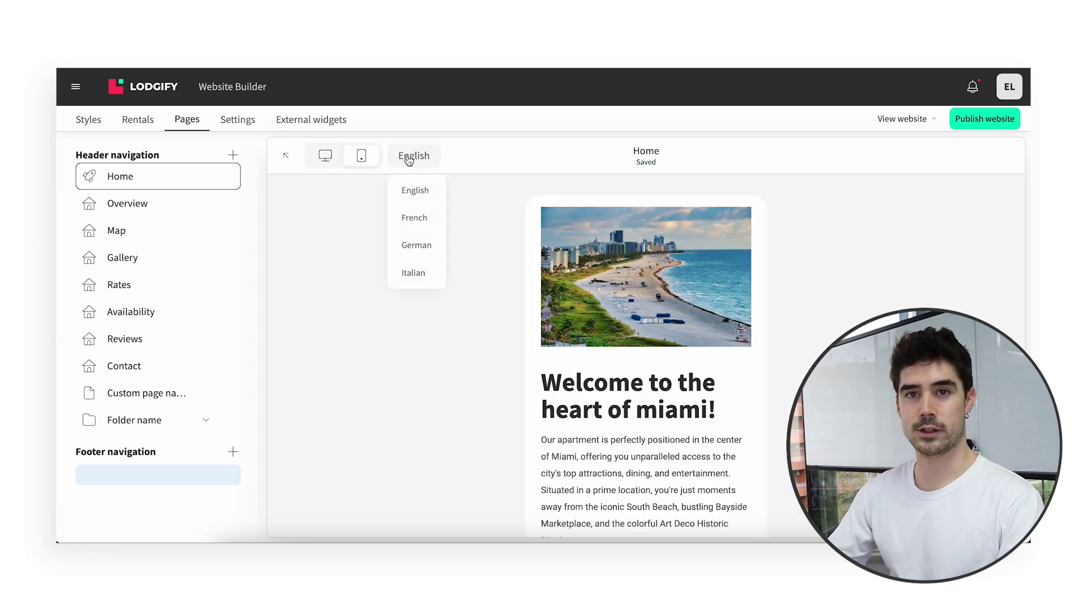
pyautogui.click(422, 307)
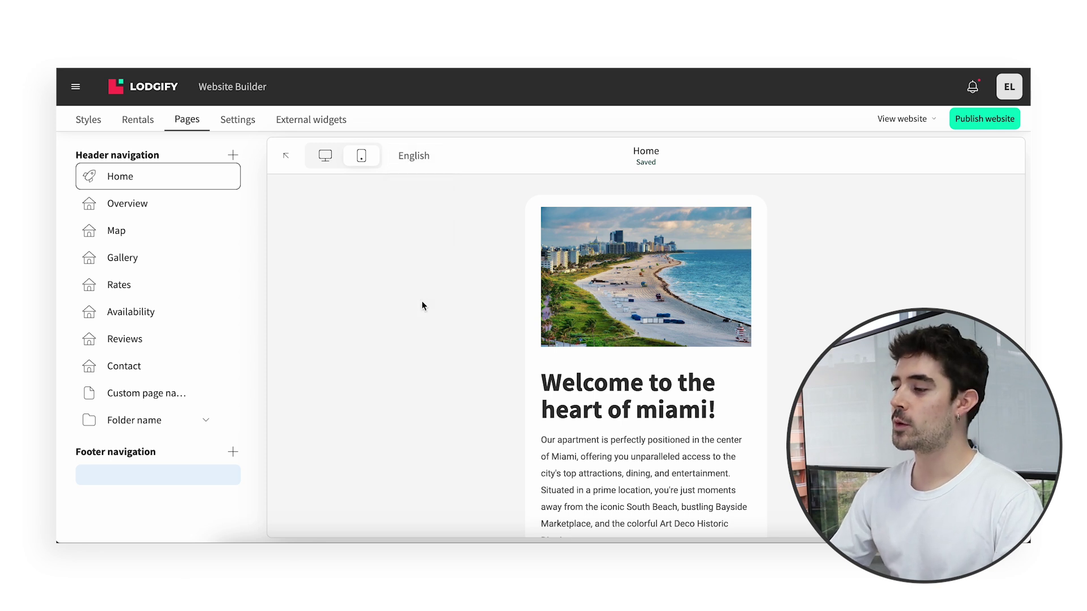
pyautogui.click(325, 164)
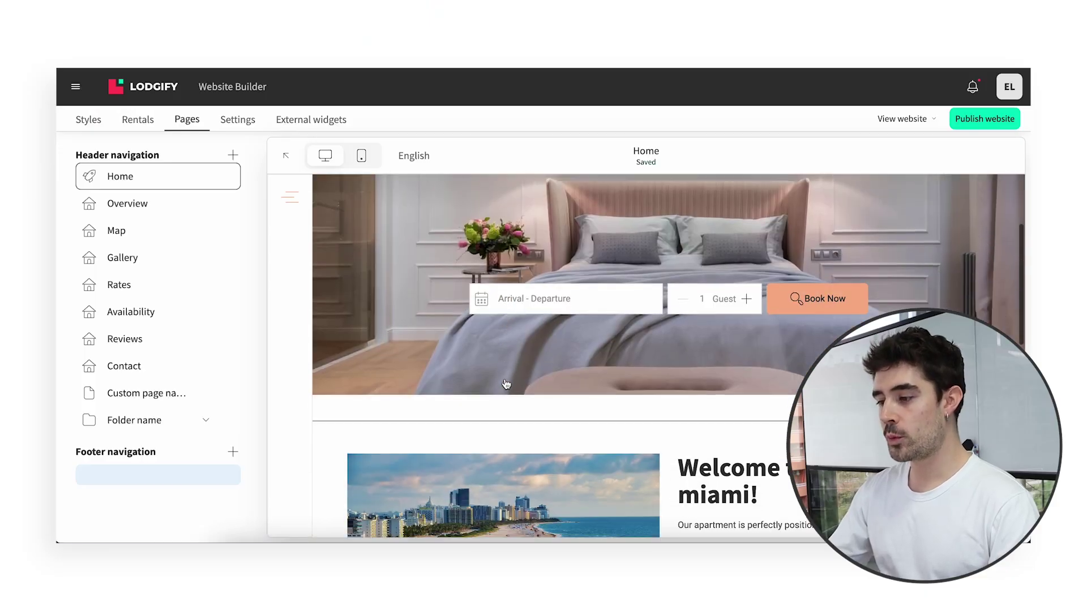
# - Open the editors for the welcome text and the Miami beach image on the Home page
pyautogui.scroll(-3, 506, 385)
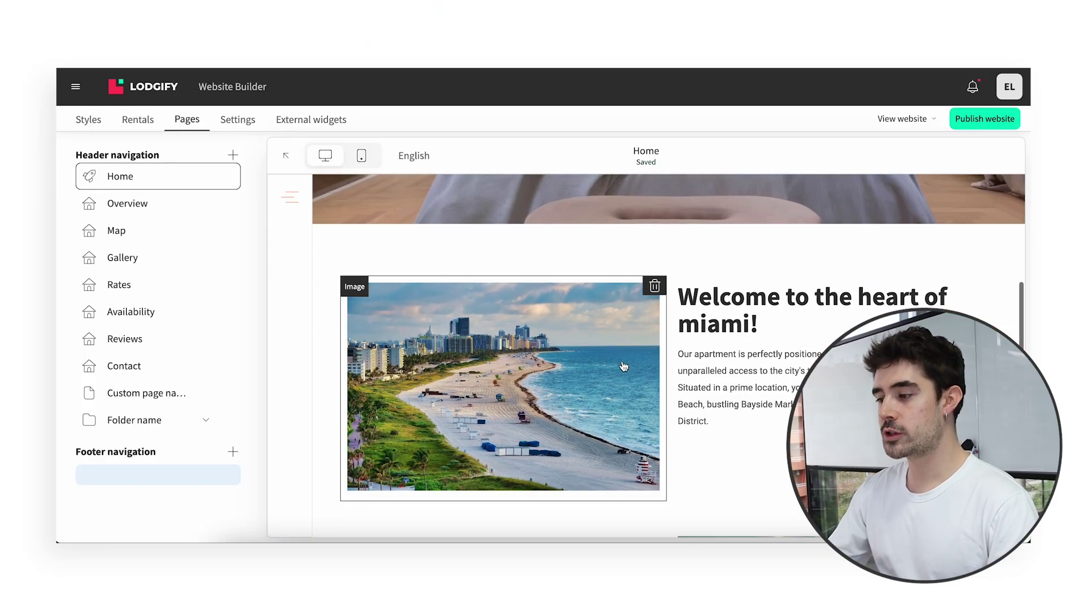
pyautogui.click(752, 389)
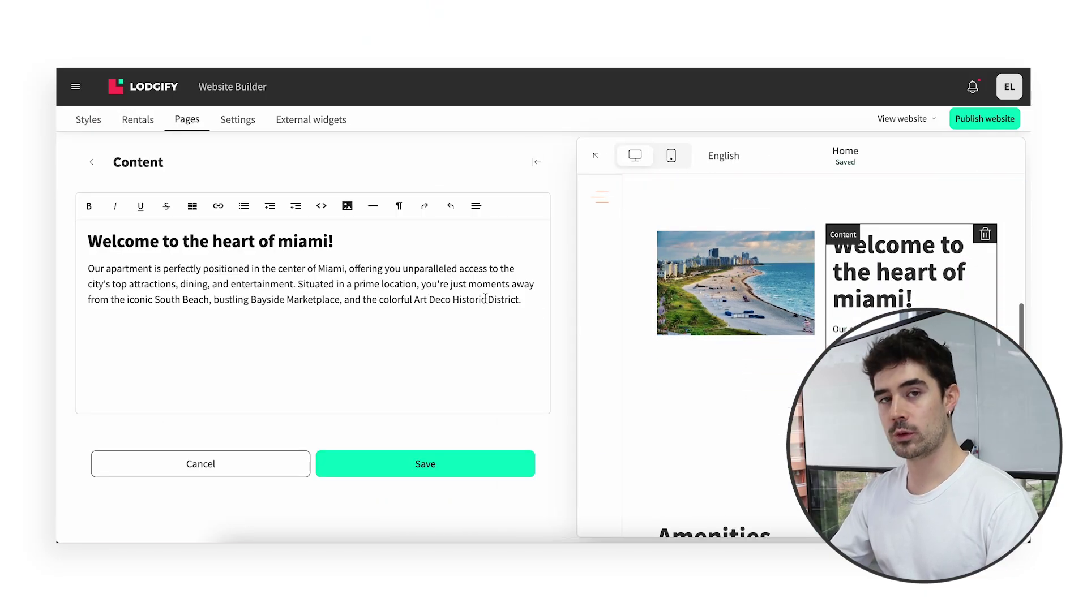
pyautogui.click(726, 300)
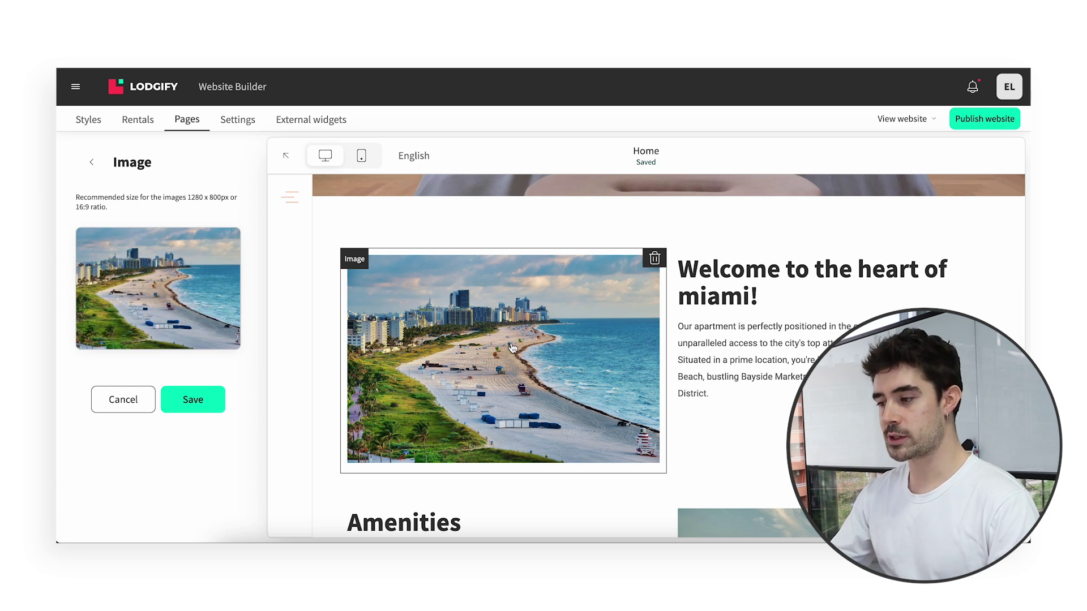
pyautogui.click(735, 362)
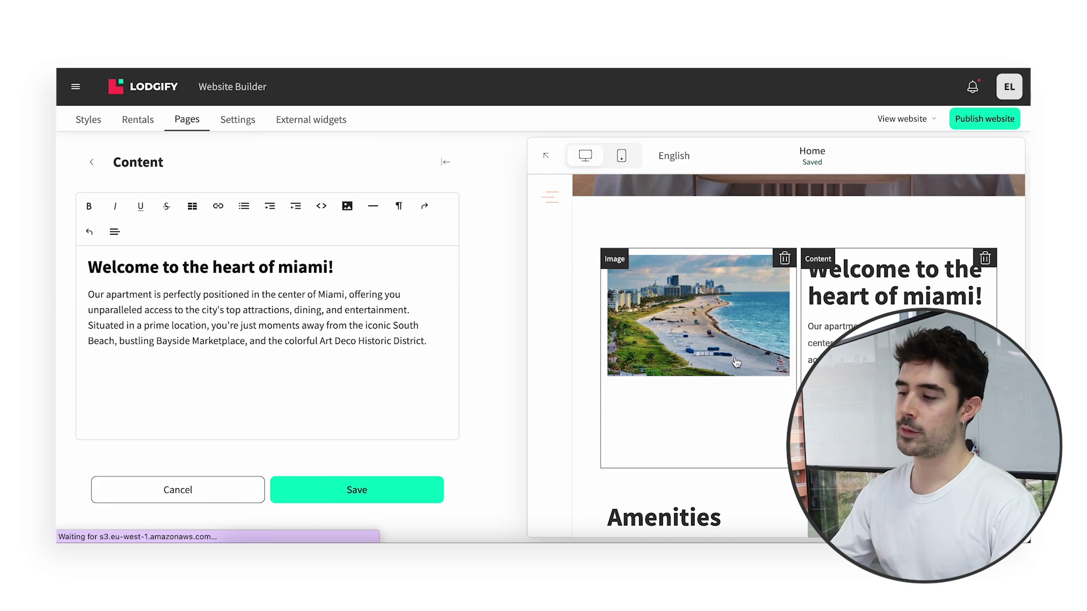
# - Switch the page preview to French and return to the Accueil page's section list
pyautogui.click(723, 156)
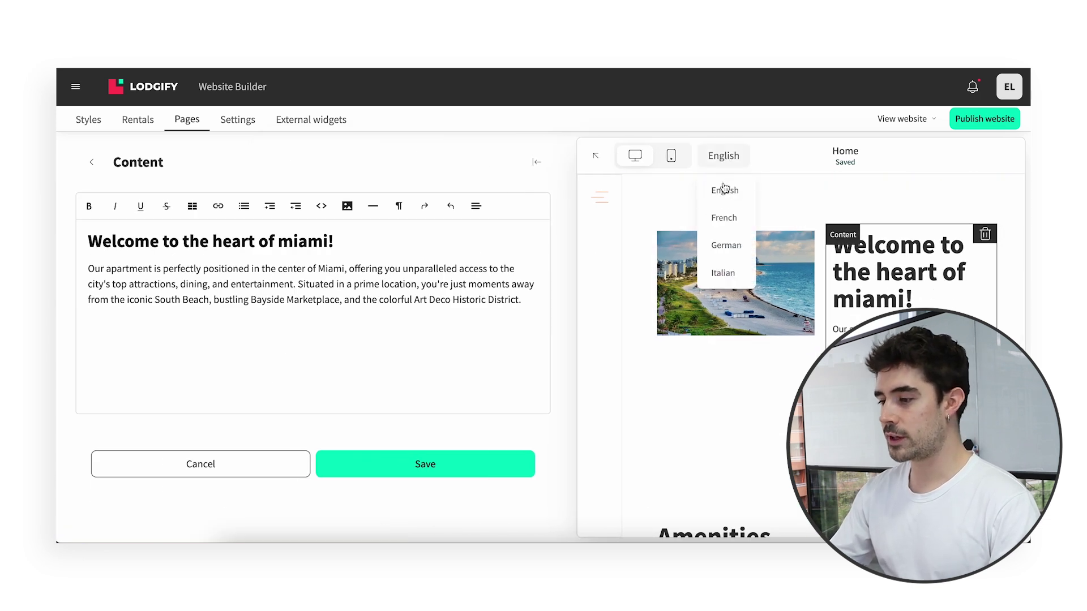
pyautogui.click(723, 217)
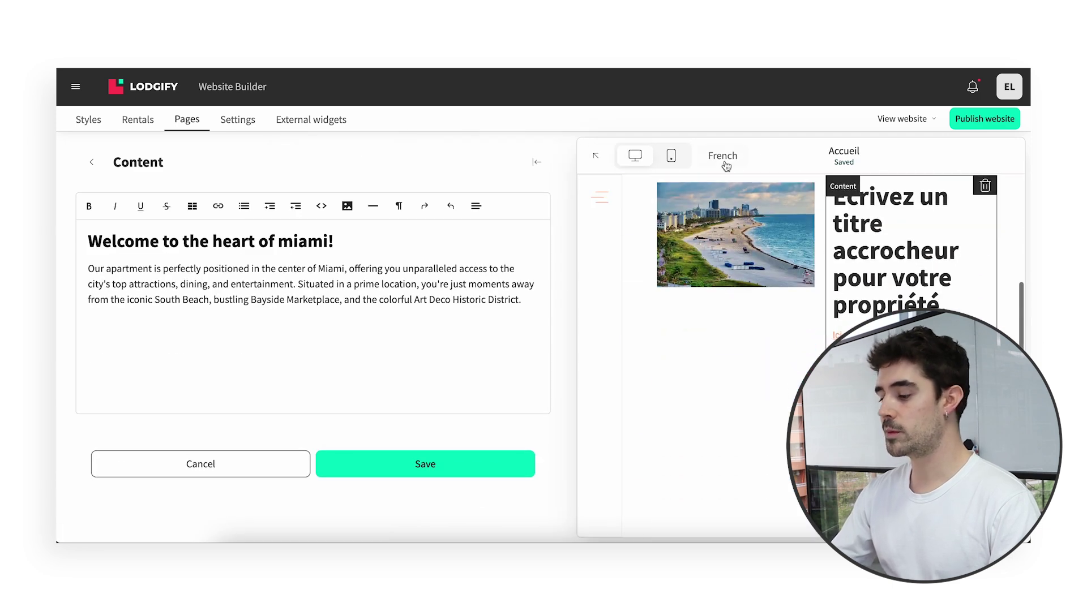
pyautogui.click(91, 162)
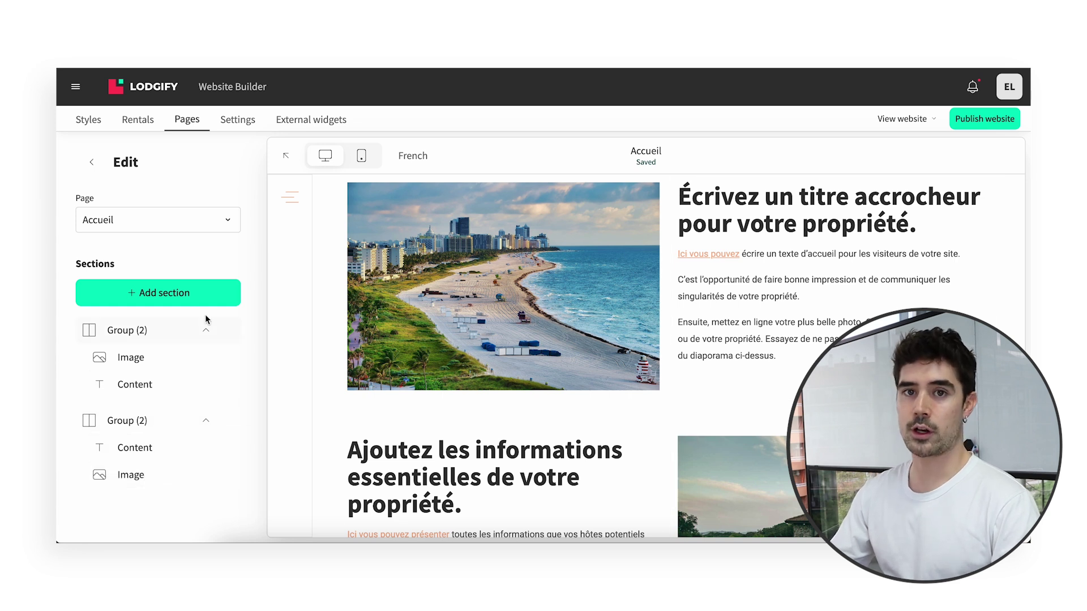
# - Pick Image and content from the section types and open the new section's image settings
pyautogui.click(180, 300)
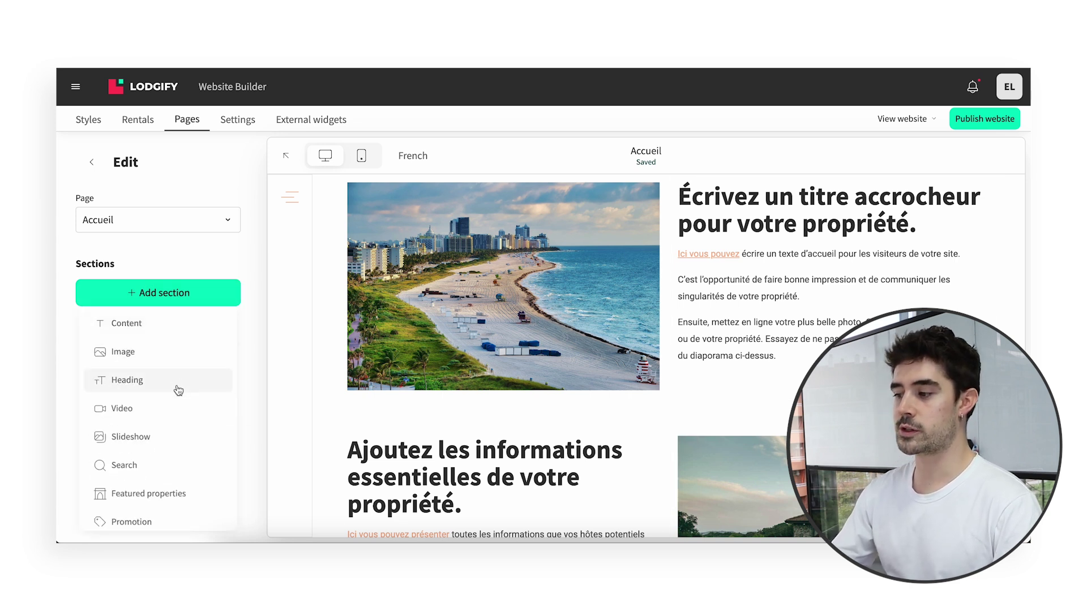
pyautogui.scroll(-3, 180, 410)
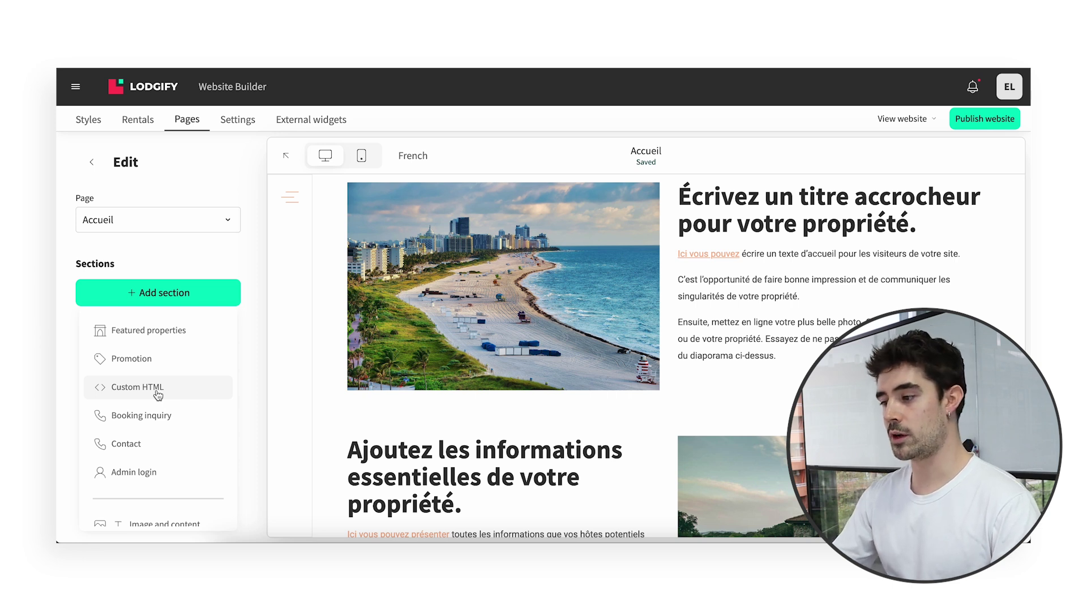
pyautogui.scroll(-2, 158, 394)
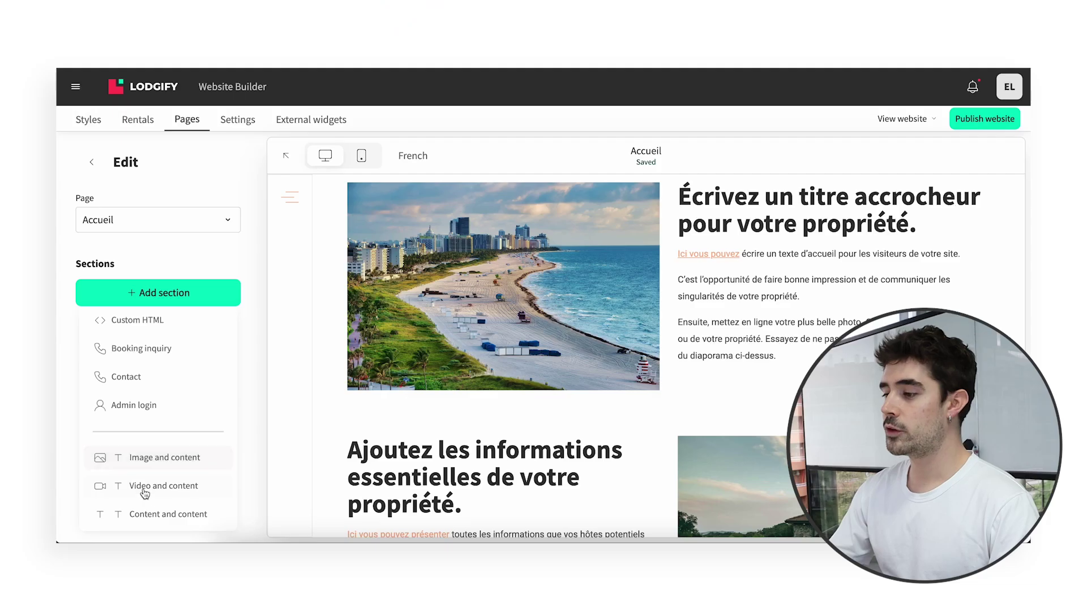
pyautogui.click(173, 462)
pyautogui.click(190, 470)
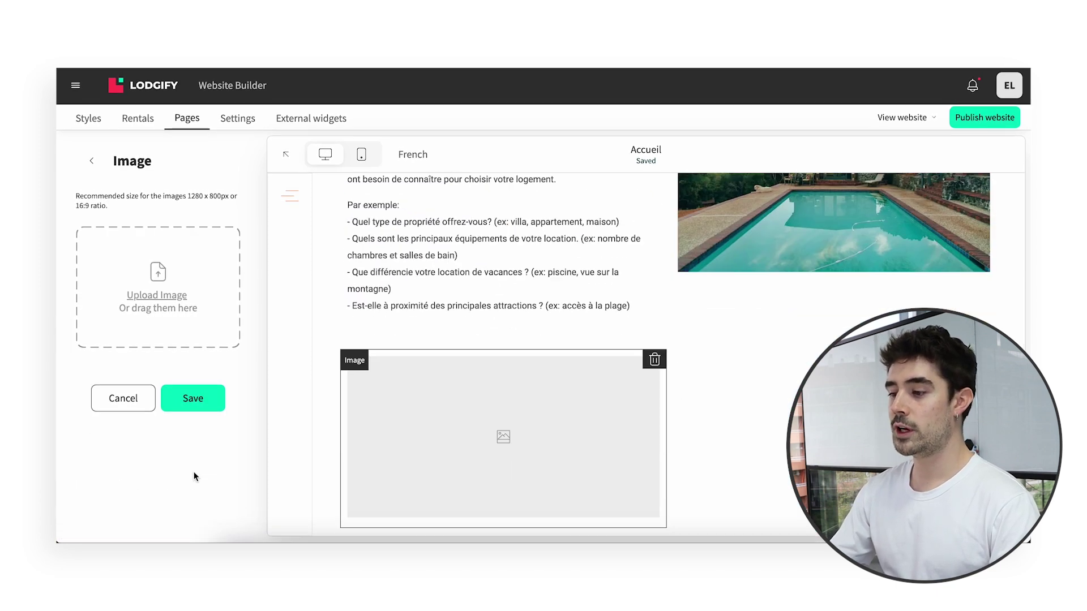
# - Edit the new group's layout to 58% / 42% column widths, then return to the page list
pyautogui.click(91, 160)
pyautogui.scroll(-2, 170, 396)
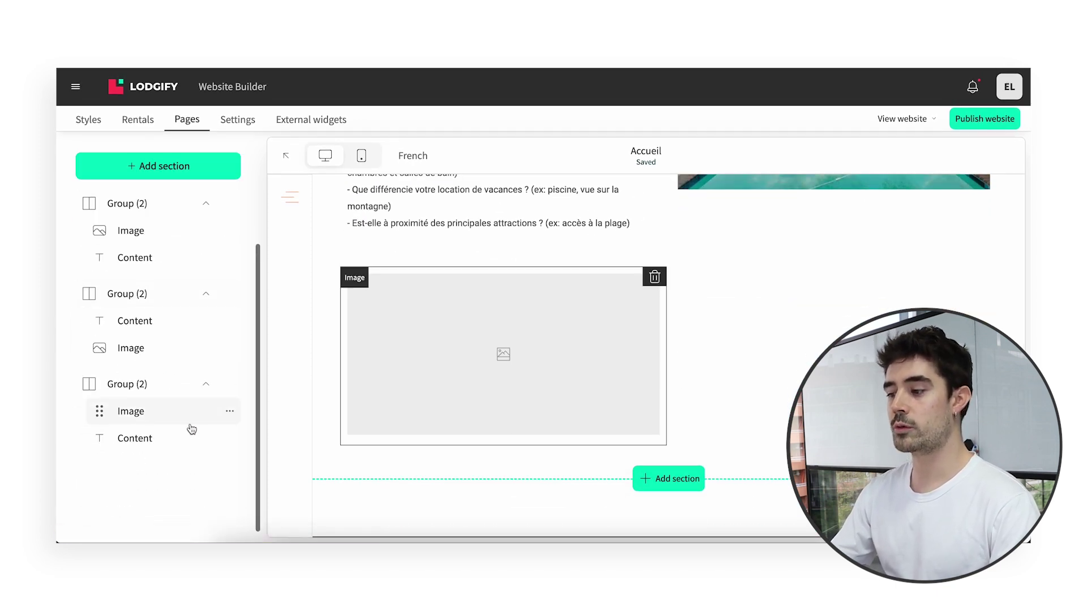
pyautogui.click(229, 384)
pyautogui.click(253, 416)
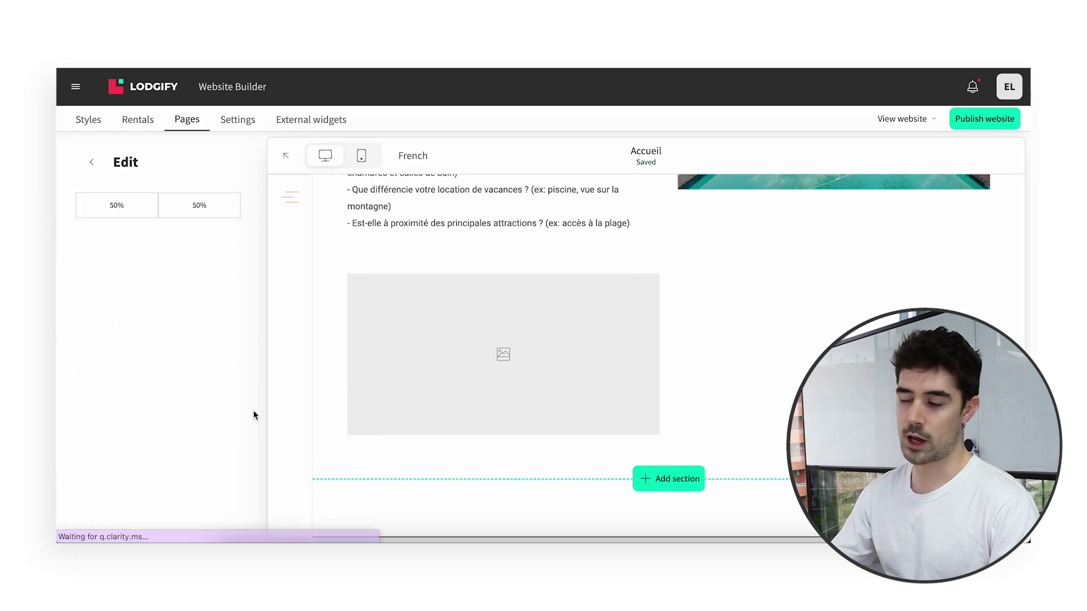
pyautogui.moveTo(158, 207); pyautogui.dragTo(179, 207)
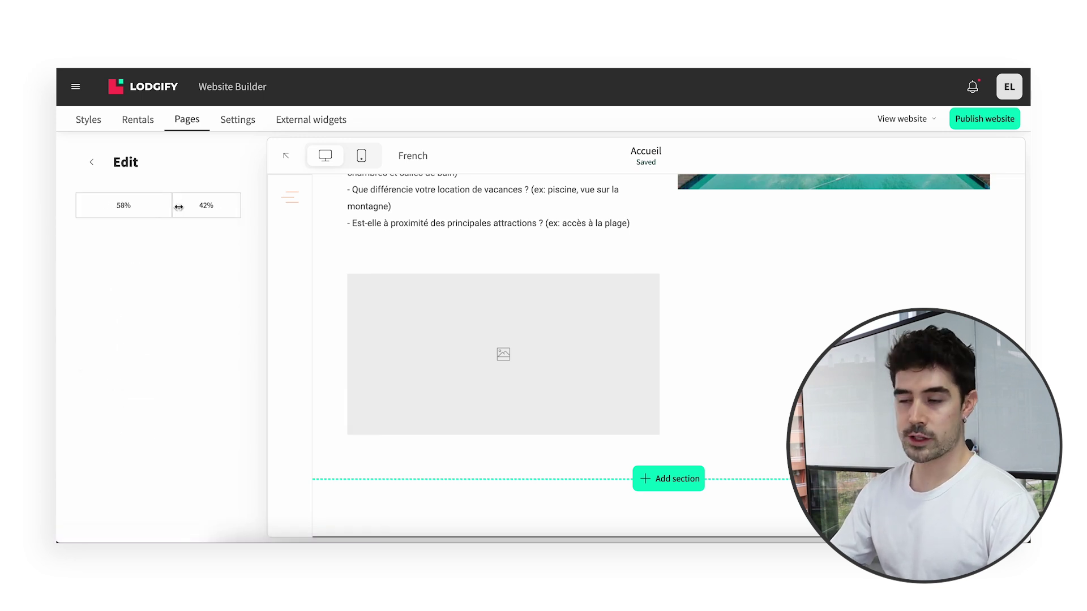
pyautogui.click(184, 120)
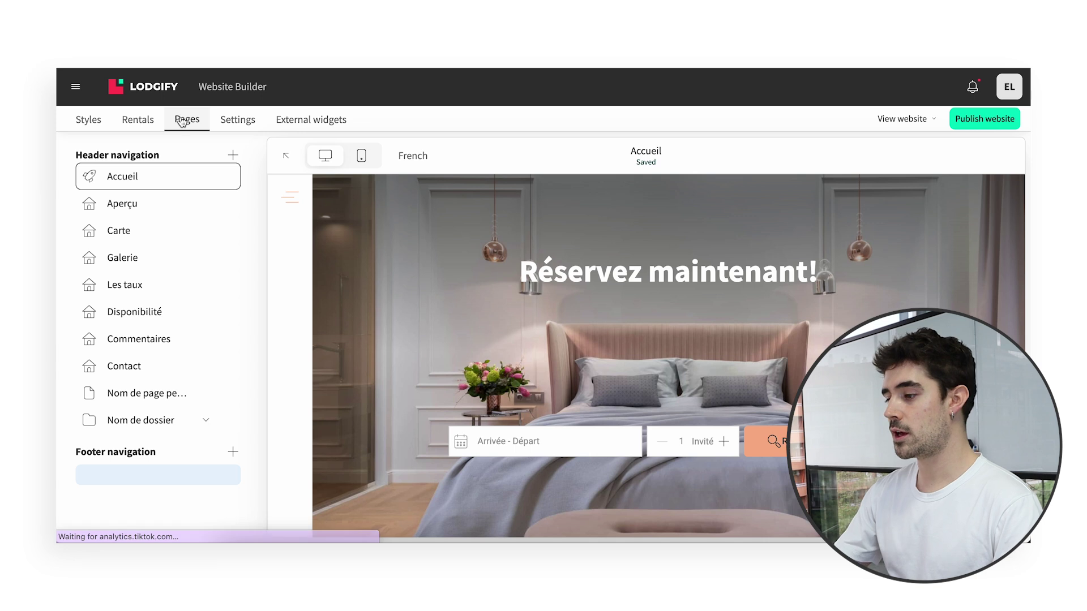
# - Start a new Header navigation page of the Link type and click into its Page URL field
pyautogui.click(233, 155)
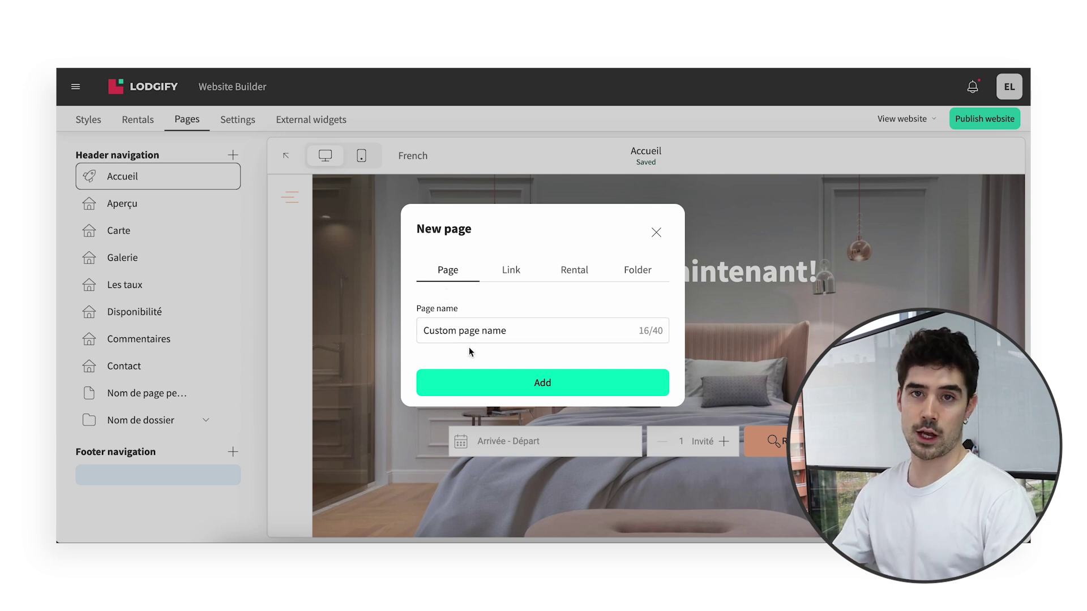
pyautogui.click(512, 277)
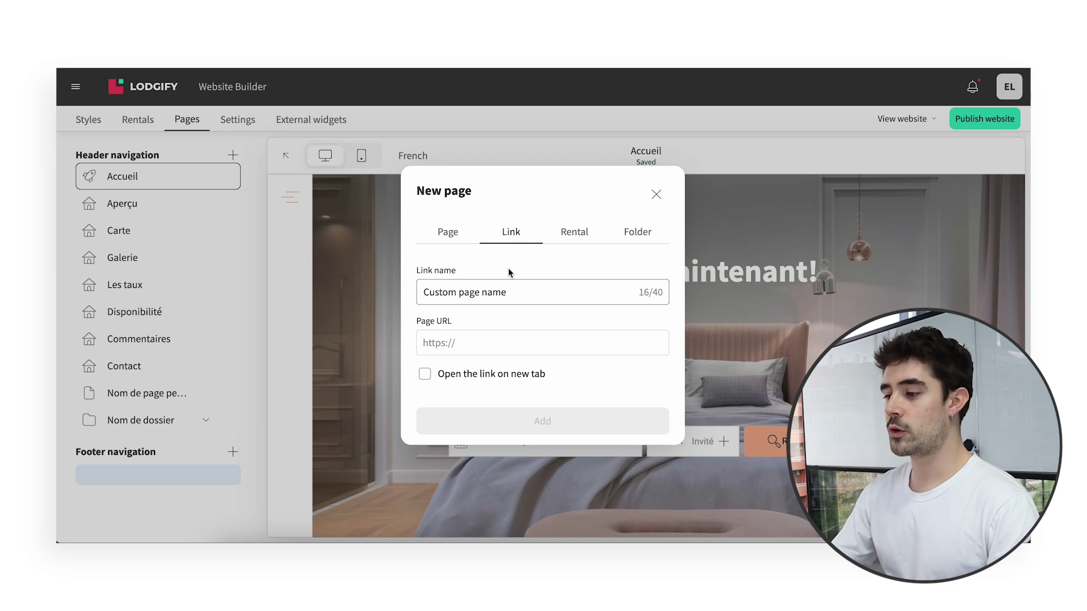
pyautogui.click(489, 342)
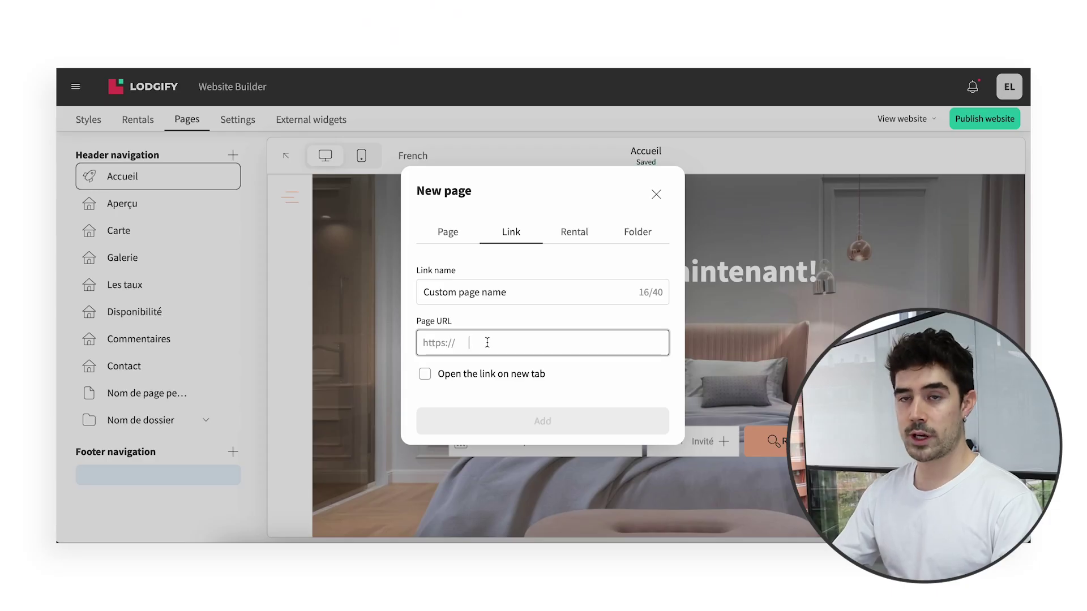
# - Try the Rental option with Miami Sunshine and Map, view the Folder option, then close the dialog
pyautogui.click(583, 233)
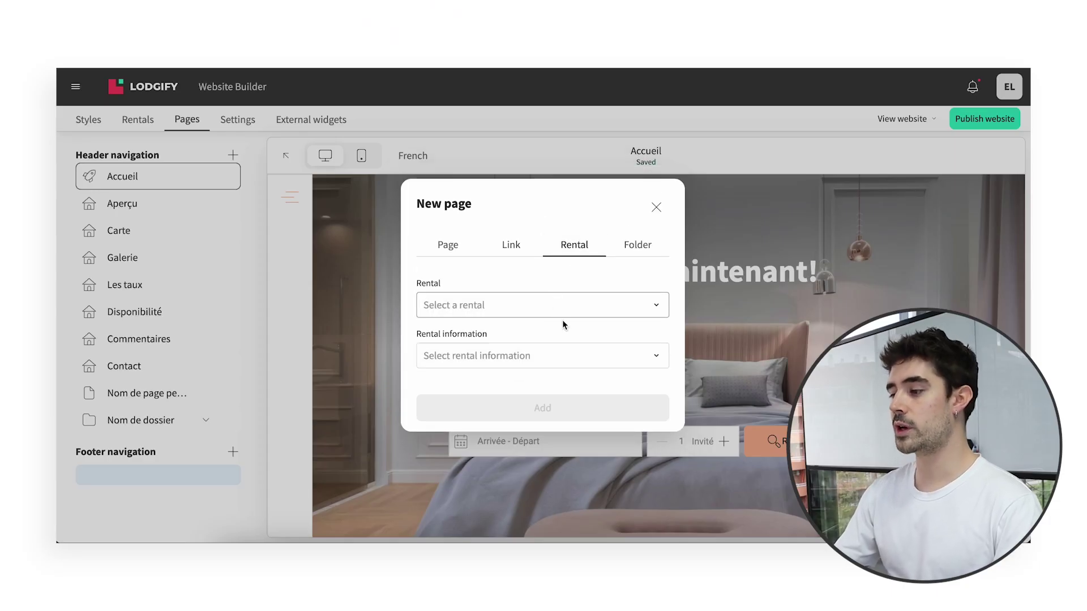
pyautogui.click(577, 300)
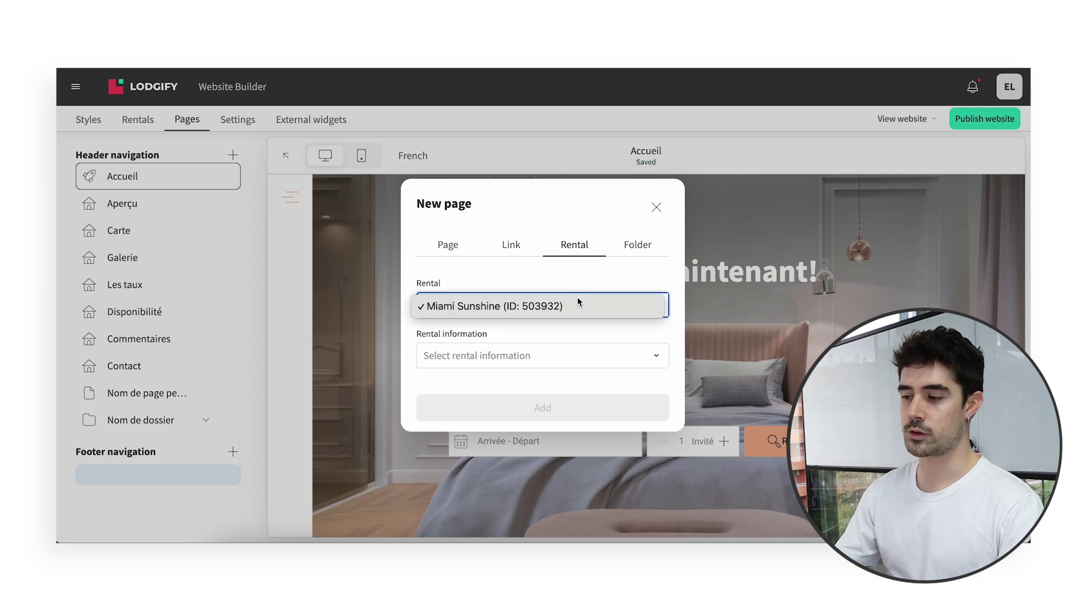
pyautogui.click(576, 306)
pyautogui.click(563, 354)
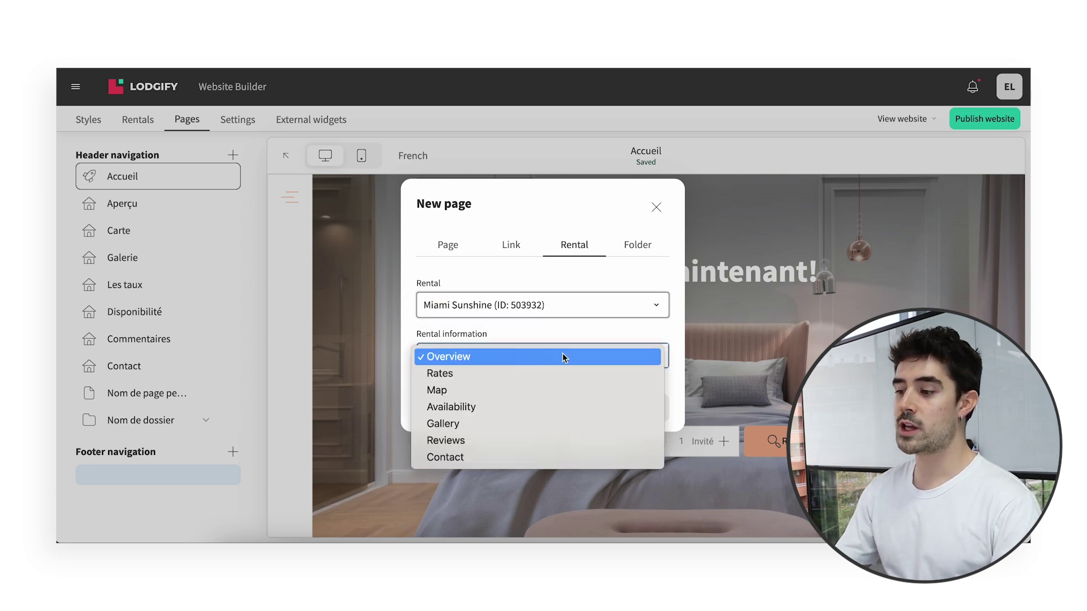
pyautogui.click(554, 390)
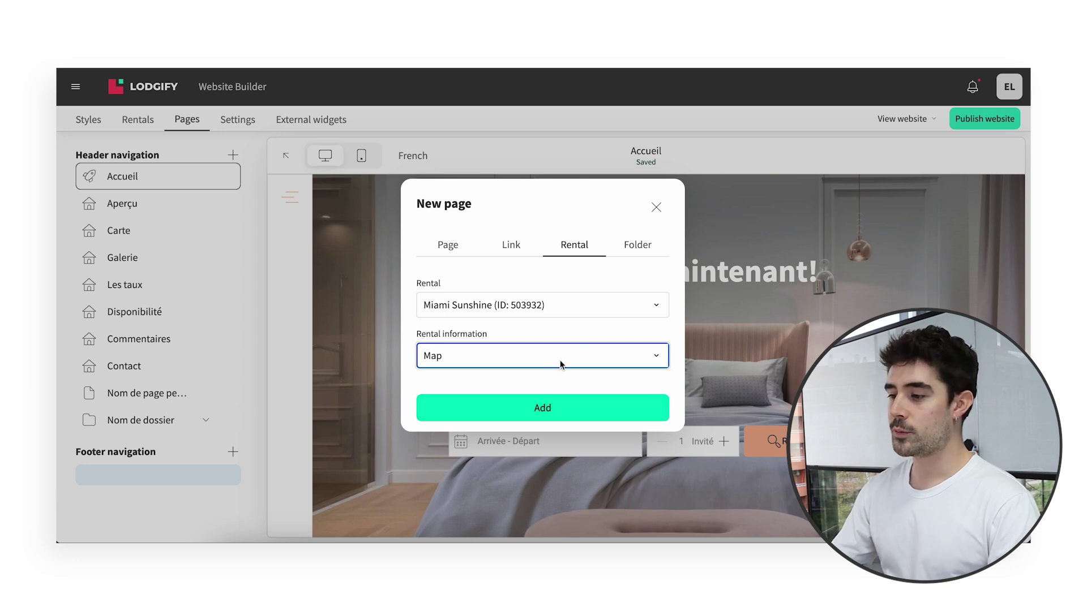
pyautogui.click(638, 249)
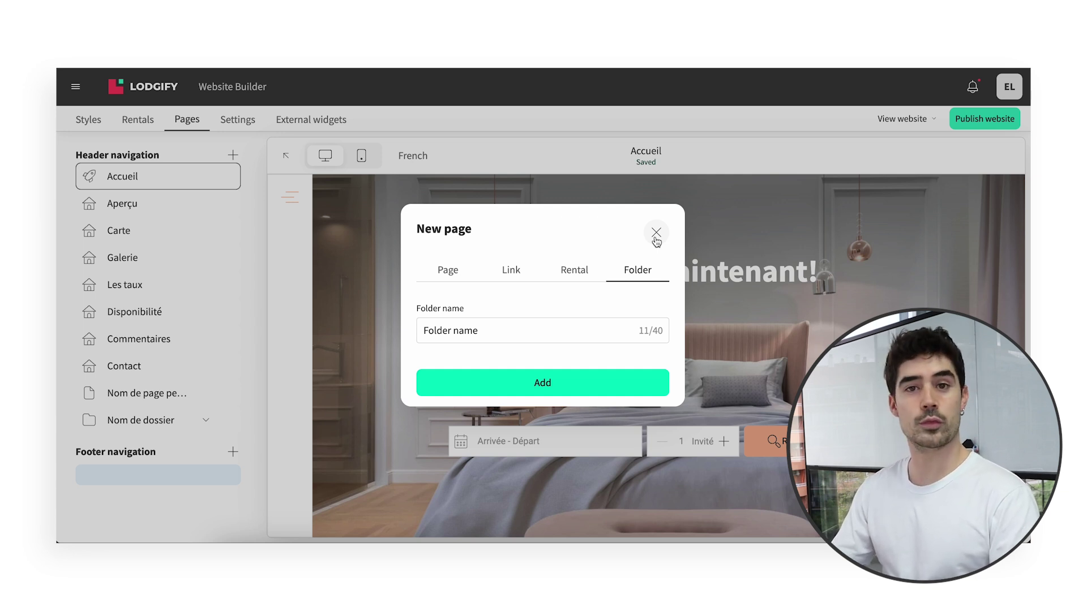
pyautogui.click(655, 237)
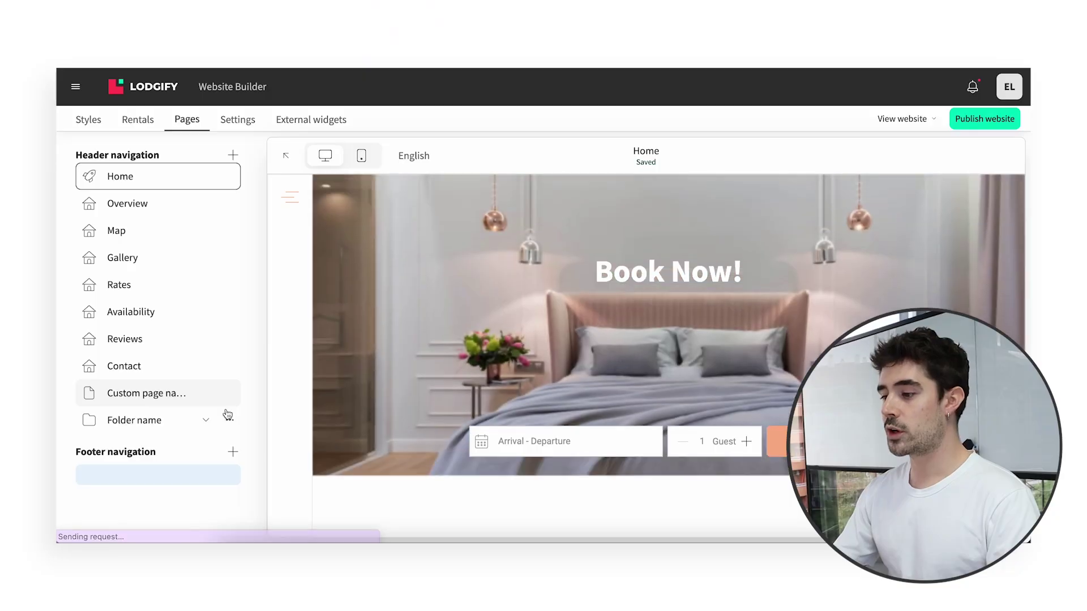
# - Drag the custom page into the expanded Folder name folder and open Home's Page settings
pyautogui.click(206, 422)
pyautogui.scroll(-1, 207, 421)
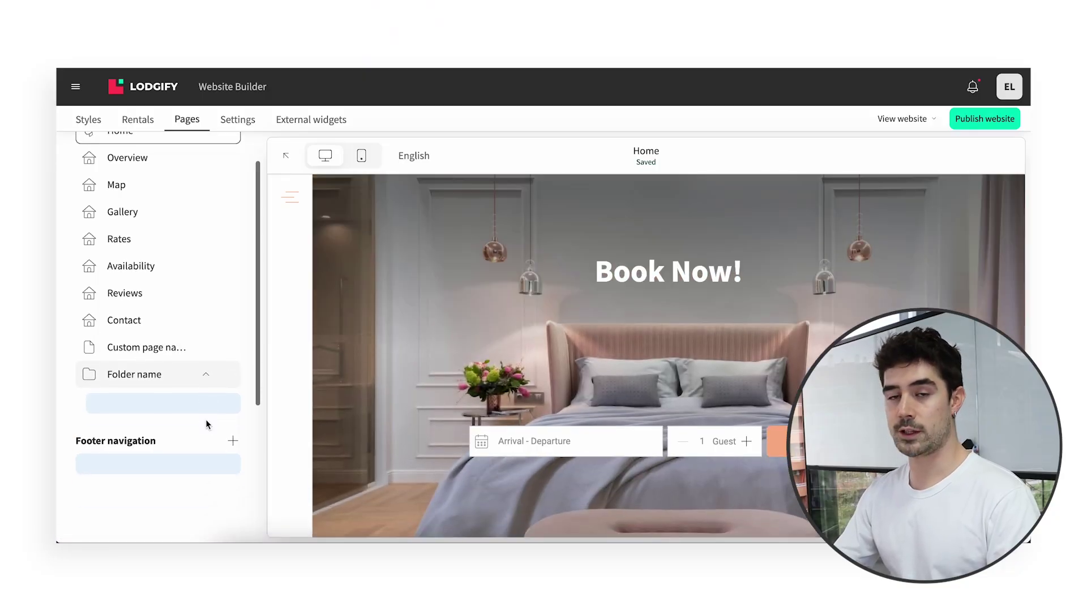
pyautogui.moveTo(108, 347); pyautogui.dragTo(114, 400)
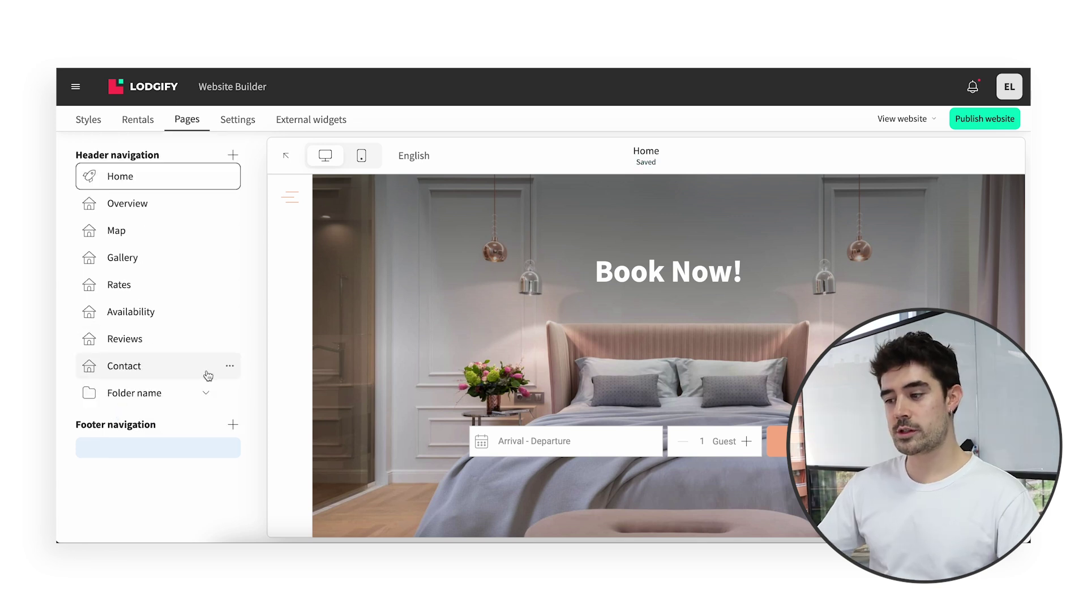
pyautogui.click(232, 178)
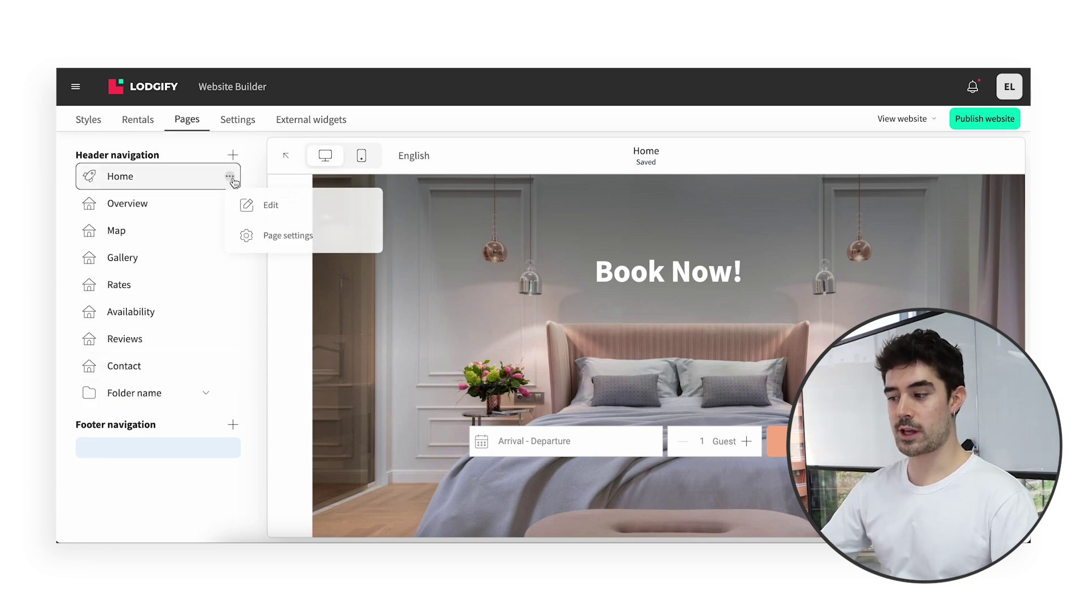
pyautogui.click(273, 236)
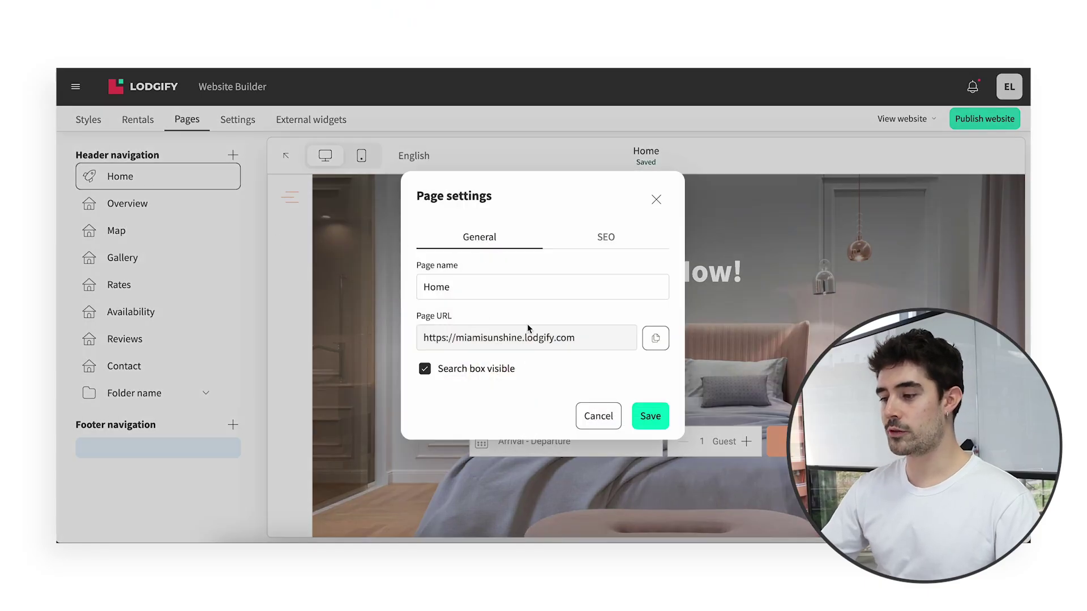
# - Show the Home page's SEO tab and click into the SEO page title field
pyautogui.click(594, 236)
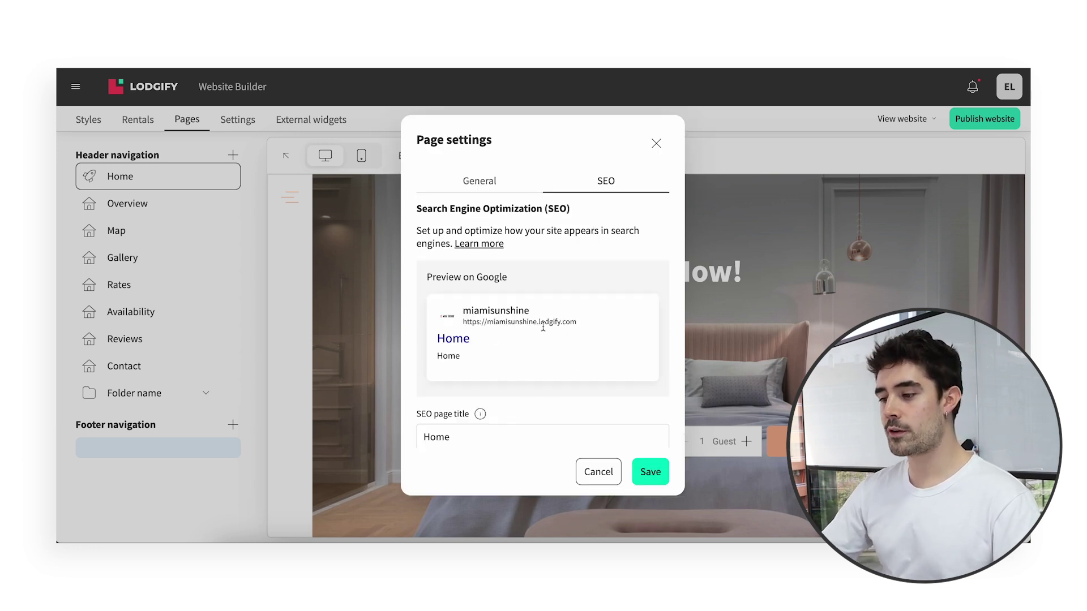
pyautogui.scroll(-3, 543, 327)
pyautogui.click(497, 349)
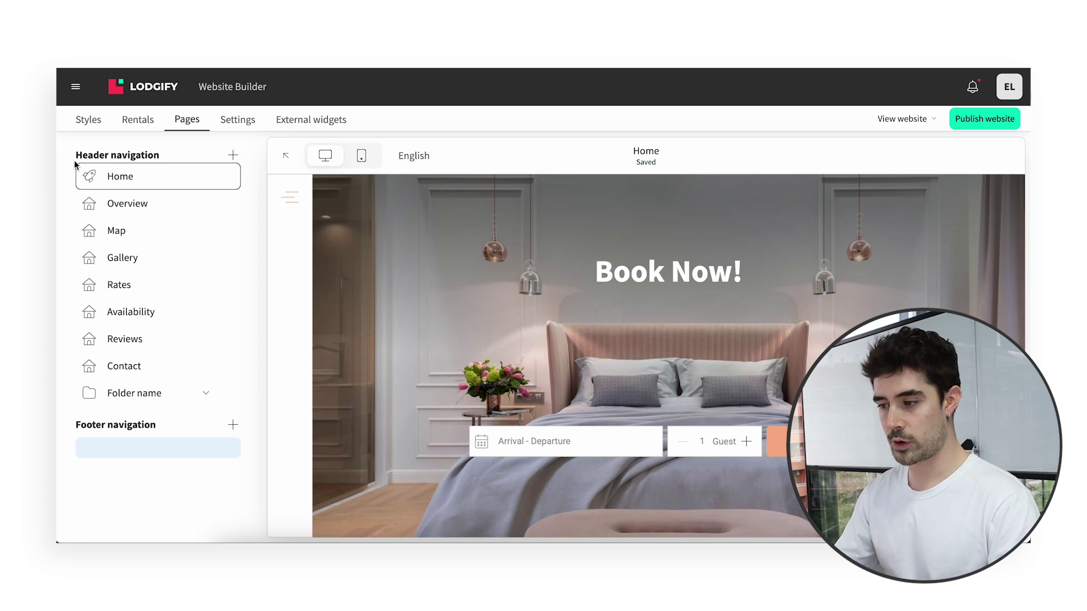
pyautogui.scroll(-2, 86, 409)
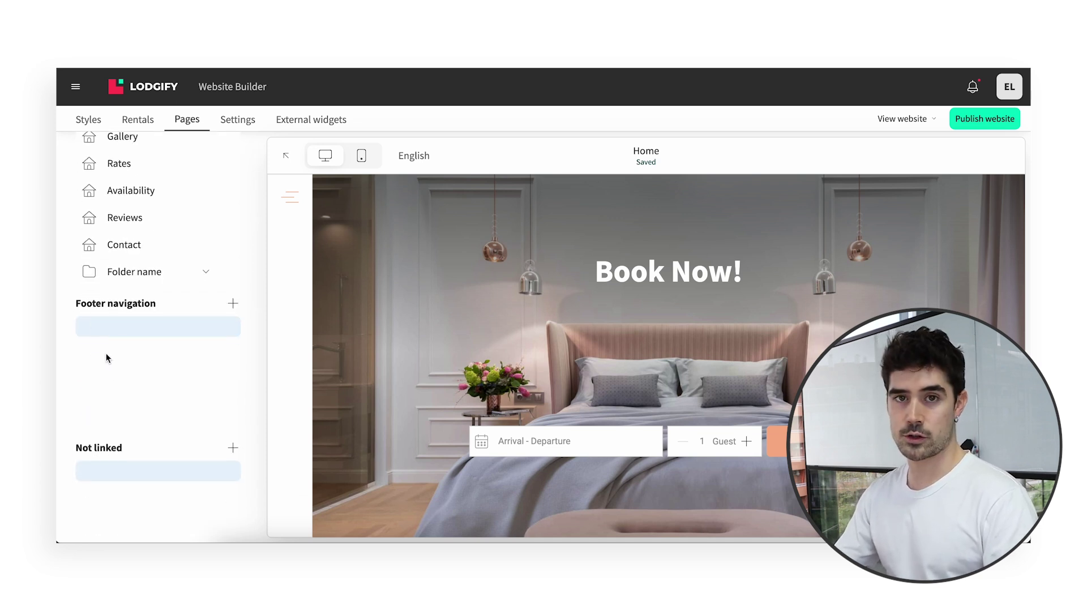
pyautogui.scroll(-5, 361, 398)
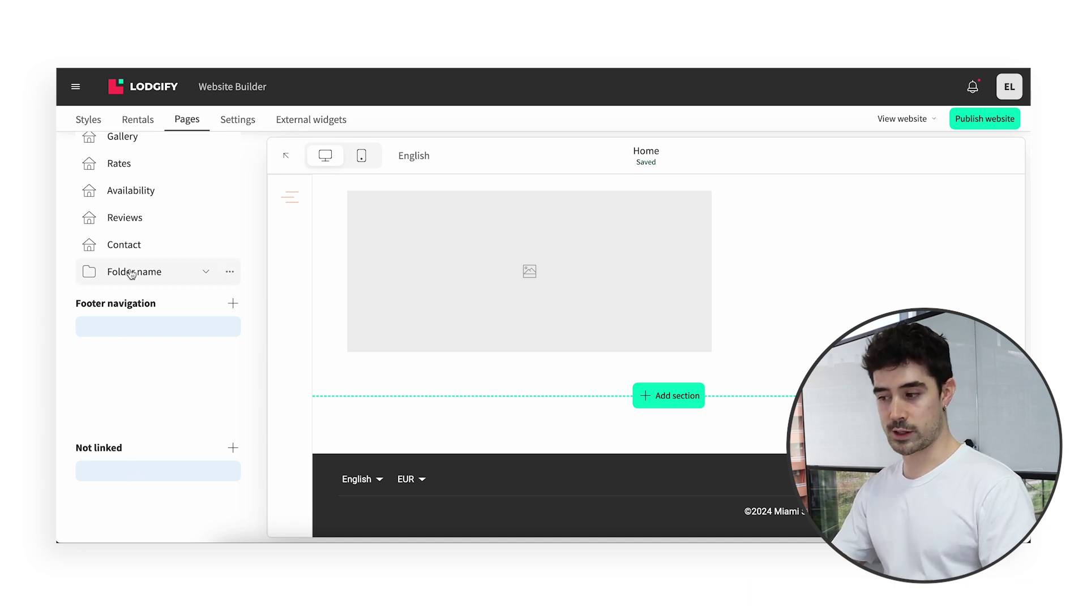
# - Drag Folder name from Header navigation into Not linked and scroll to check its new position
pyautogui.moveTo(130, 274); pyautogui.dragTo(96, 406)
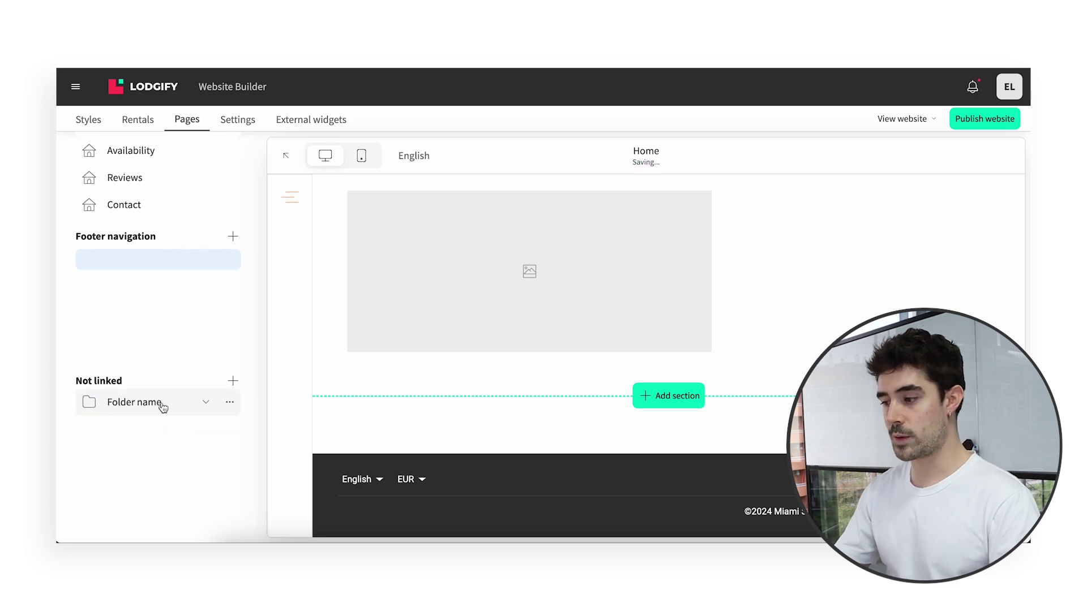
pyautogui.scroll(2, 198, 442)
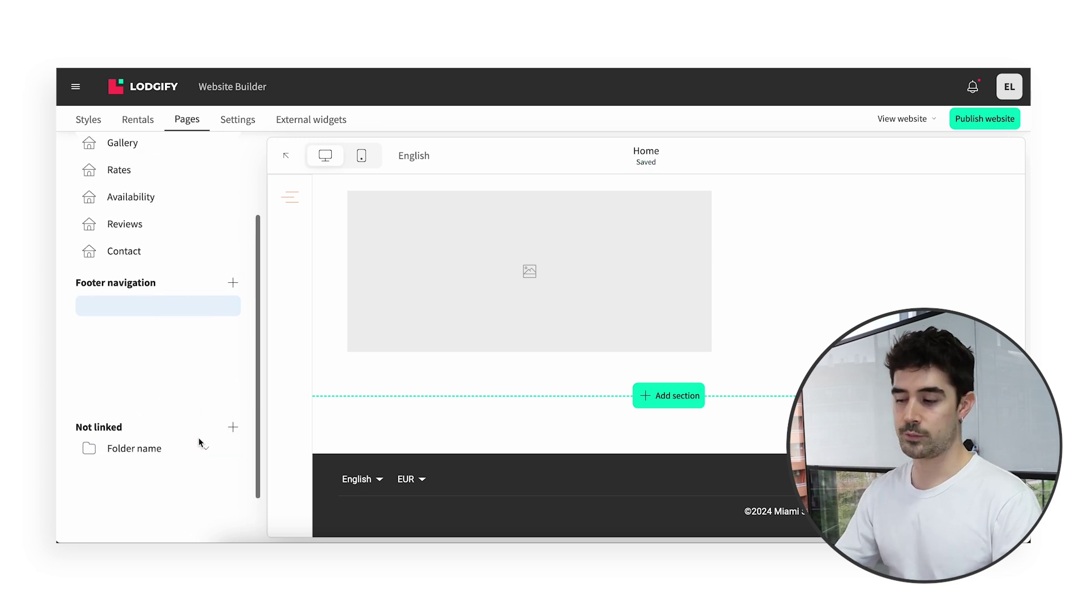
pyautogui.scroll(-1, 199, 440)
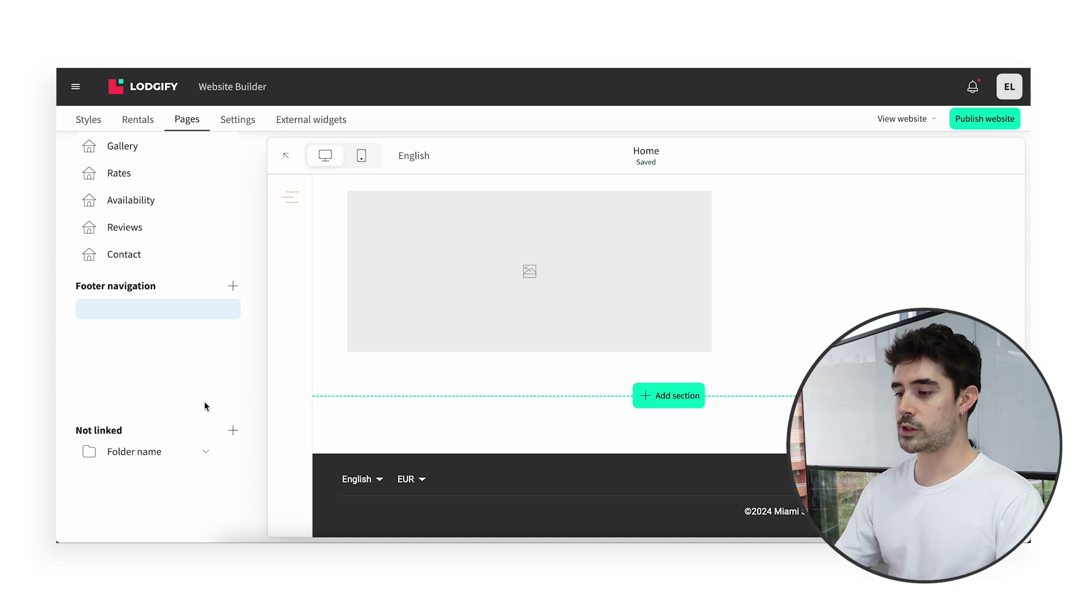
pyautogui.scroll(-1, 205, 406)
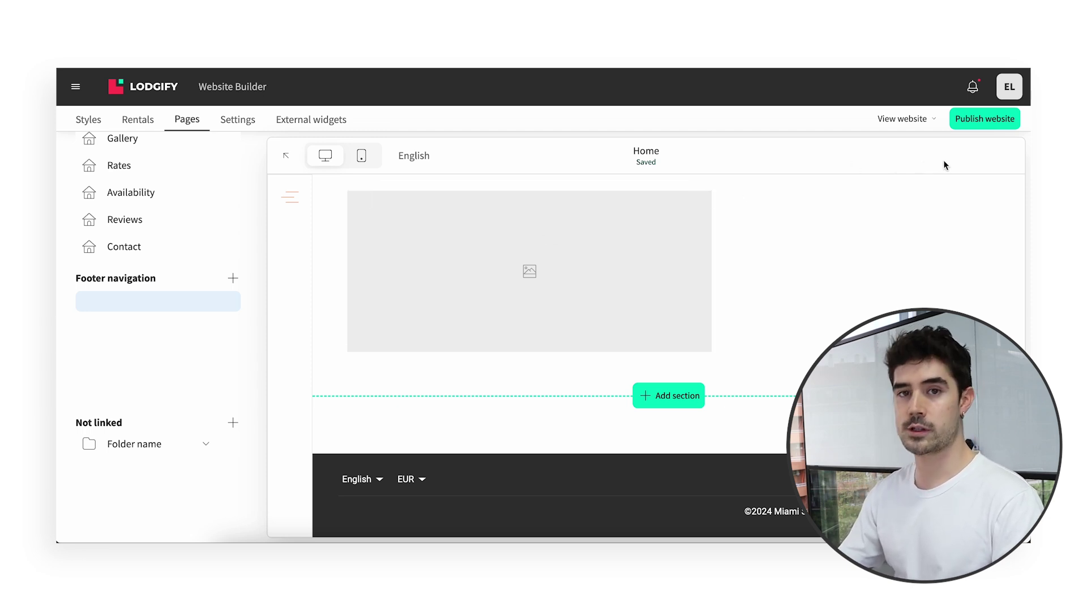
# - Open the Publish dialog from the Publish website button at the top right
pyautogui.click(979, 125)
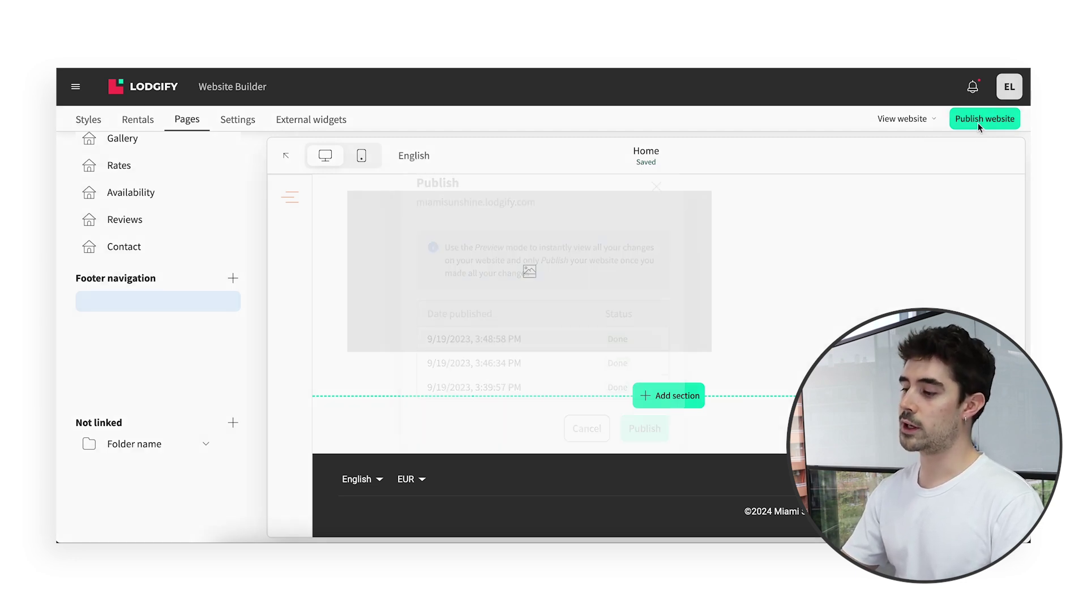